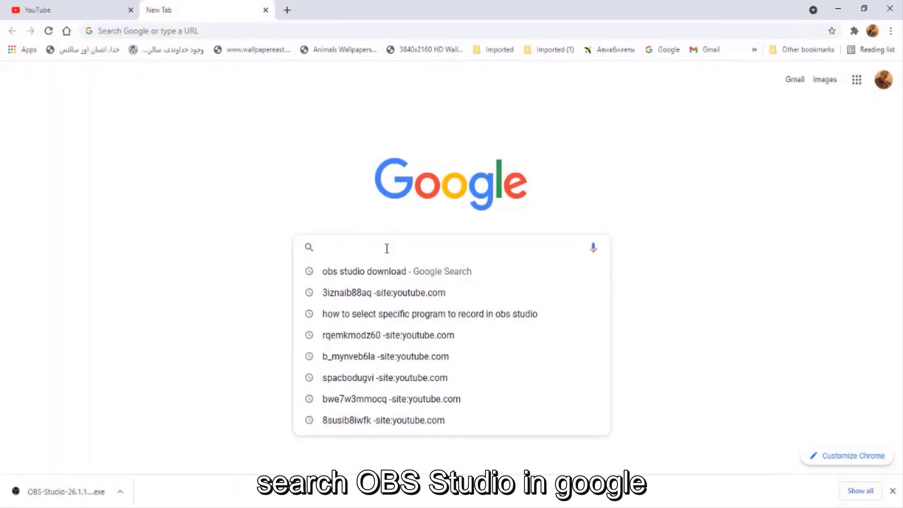
# Step: Open the OBS Studio download page from a Google search for "obs studio download" and show the Windows release
pyautogui.click(380, 275)
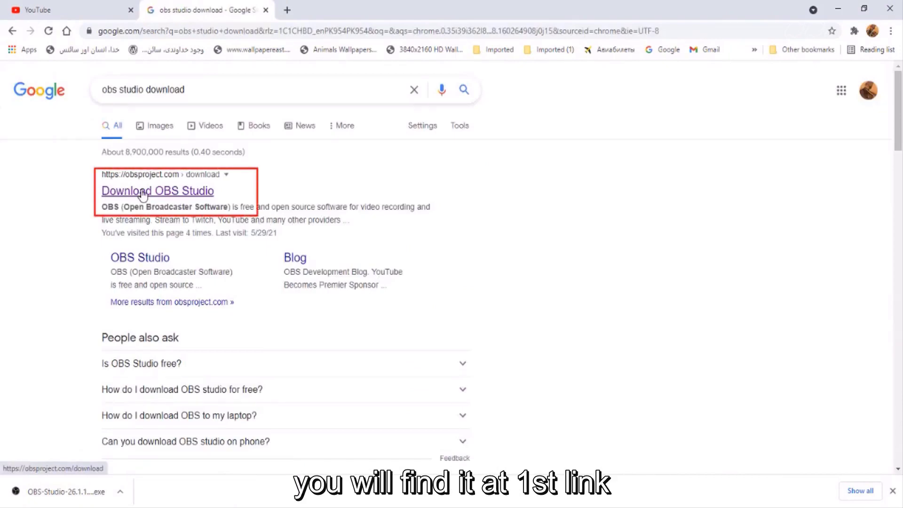
pyautogui.click(143, 195)
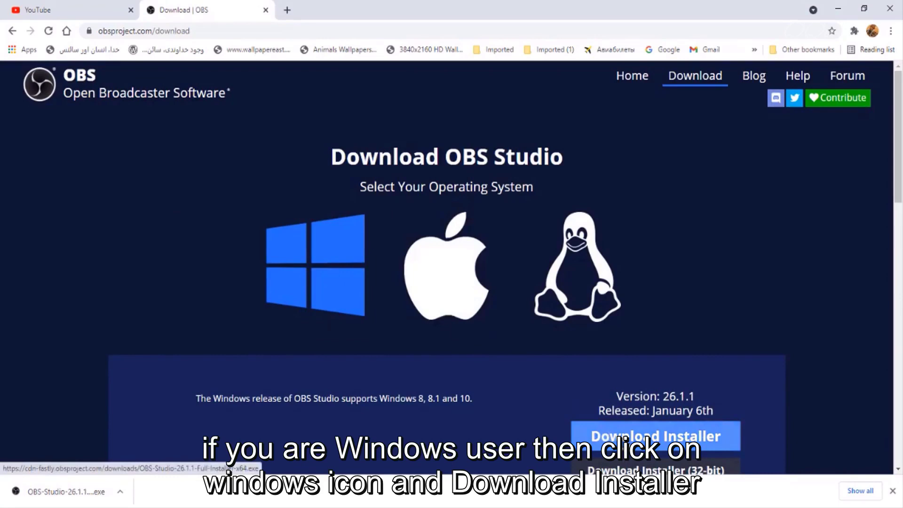
pyautogui.click(449, 273)
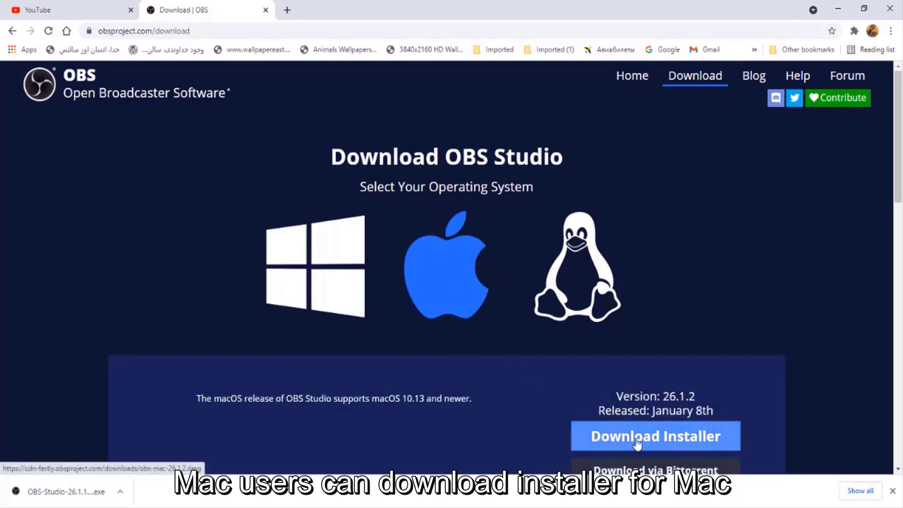
pyautogui.click(583, 264)
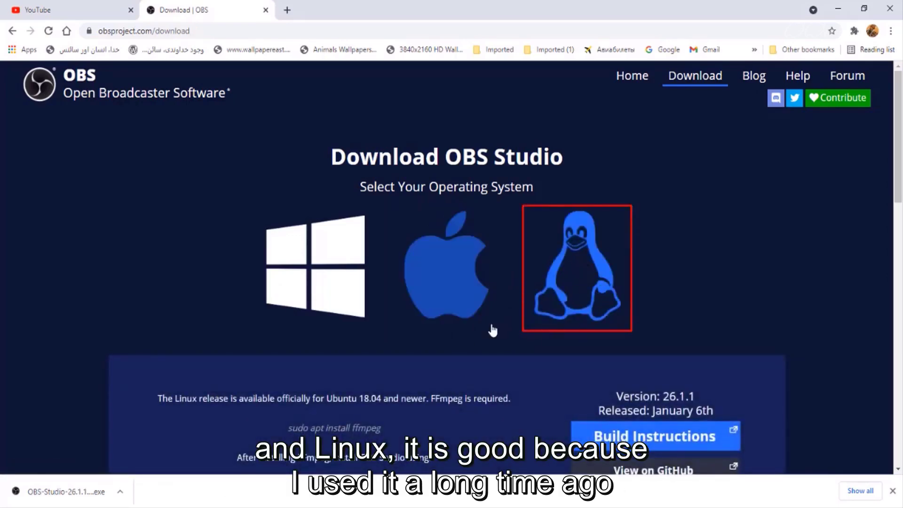
pyautogui.scroll(-1, 493, 330)
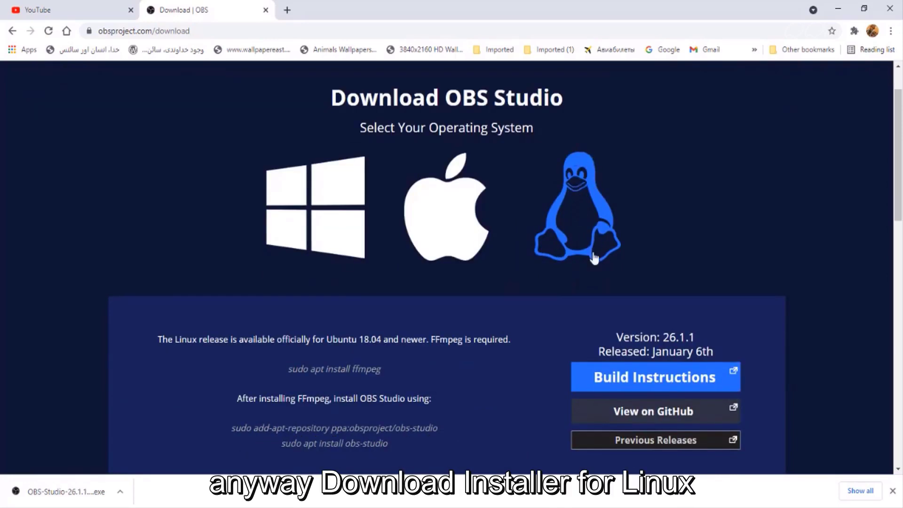
pyautogui.click(337, 219)
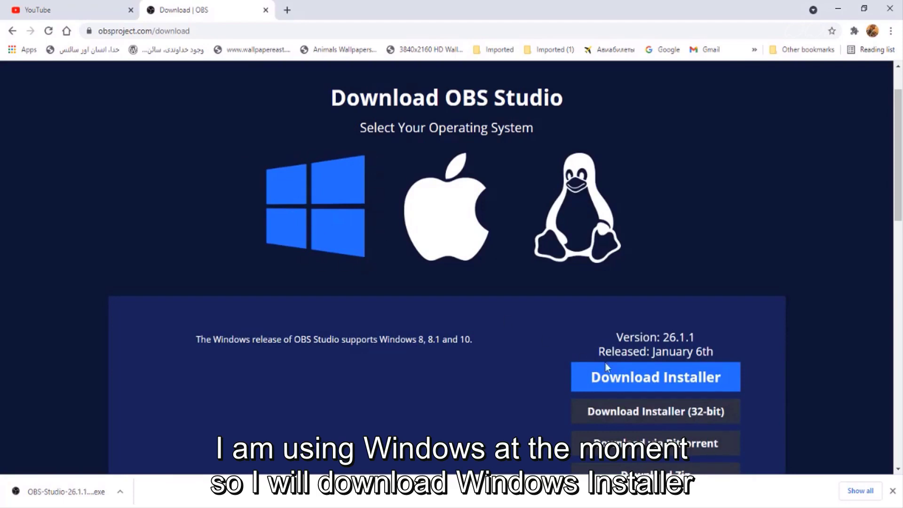
# Step: Minimize the browser and launch OBS Studio from the desktop, moving its window toward the middle of the screen
pyautogui.click(838, 11)
pyautogui.click(839, 12)
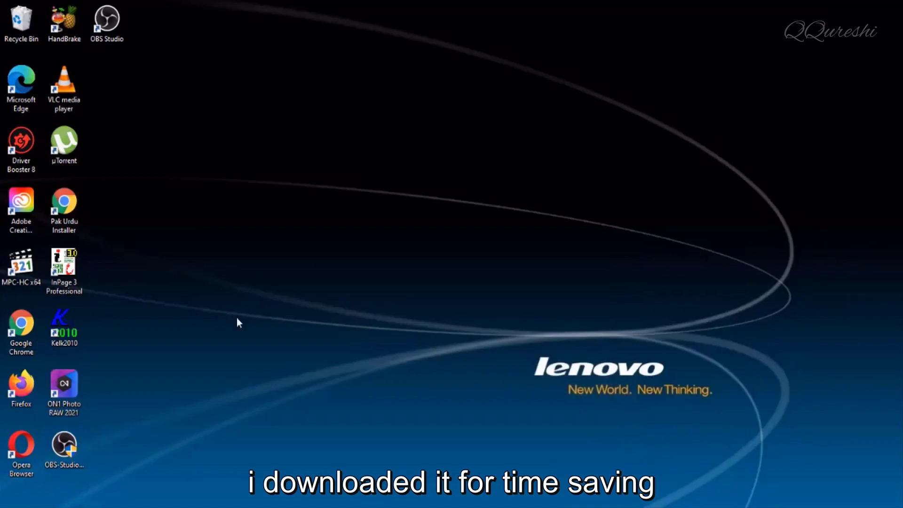
pyautogui.click(69, 449)
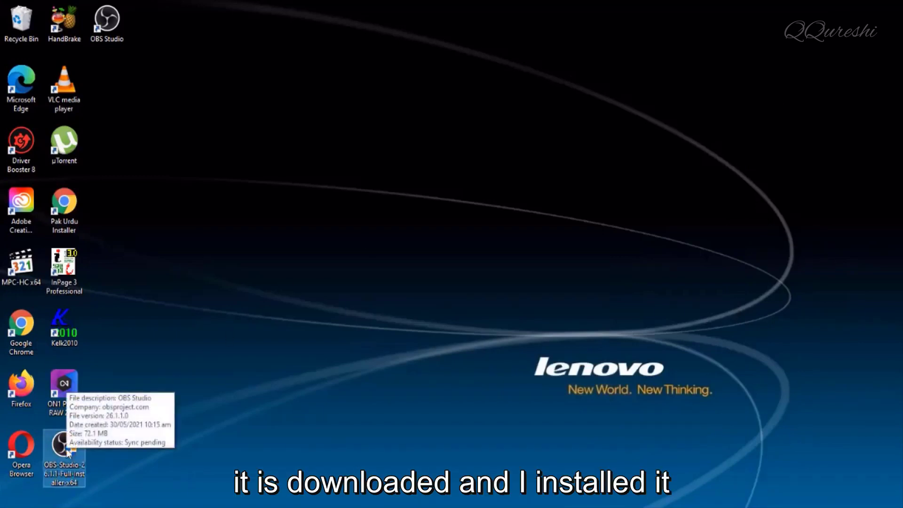
pyautogui.doubleClick(109, 25)
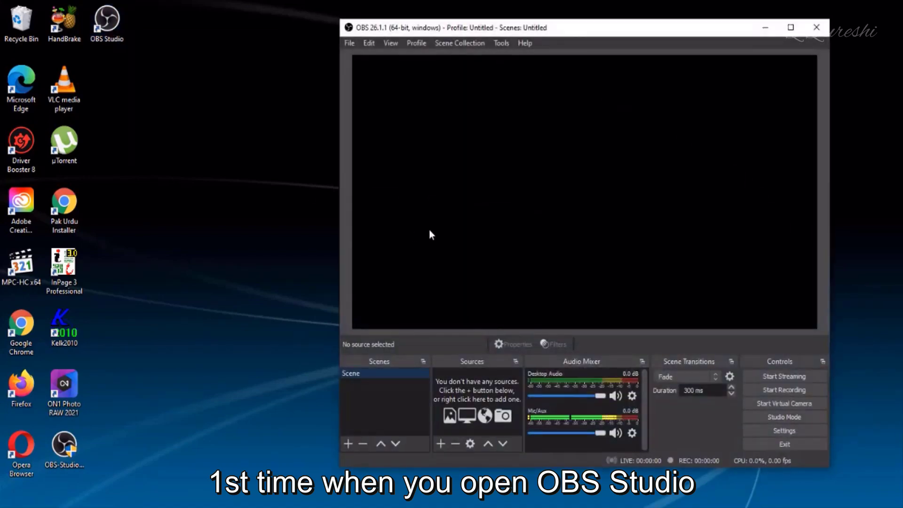
pyautogui.moveTo(575, 29); pyautogui.dragTo(428, 34)
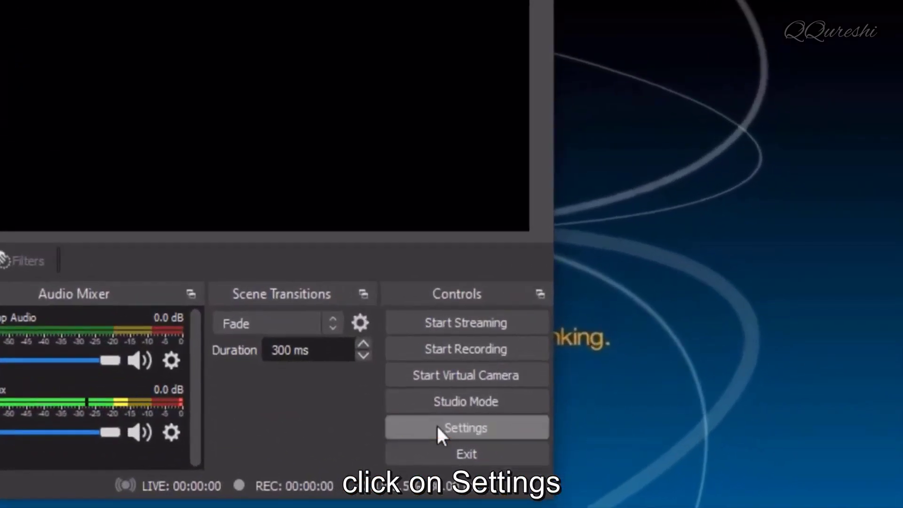
# Step: Open the OBS settings and examine the Stream options, the recording path in the Output options and the Audio options
pyautogui.click(438, 426)
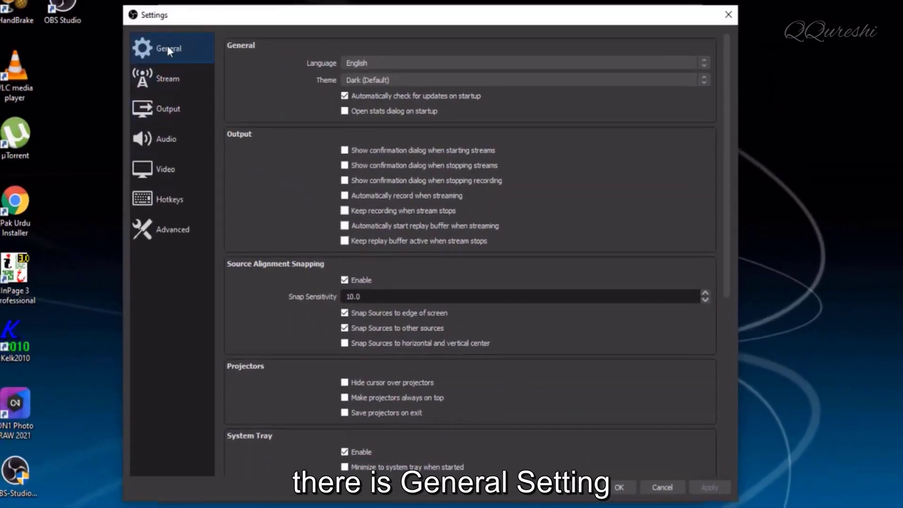
pyautogui.click(166, 80)
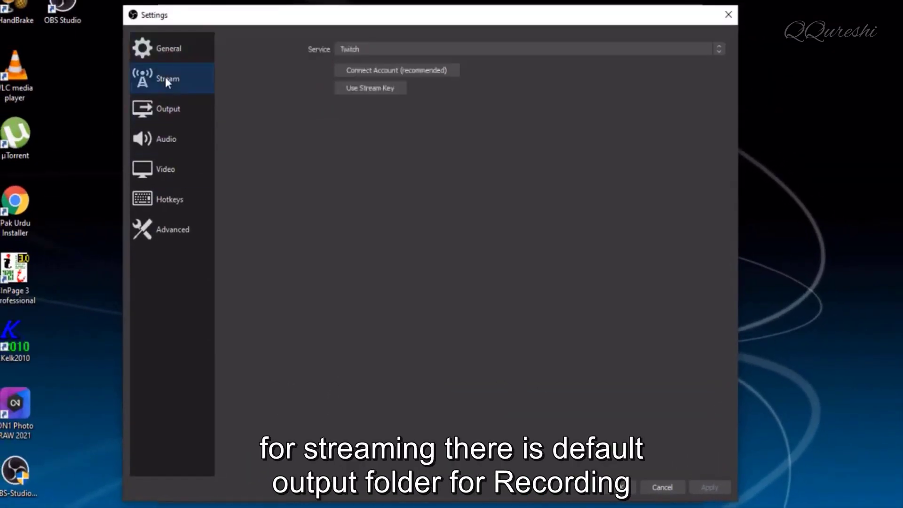
pyautogui.click(163, 107)
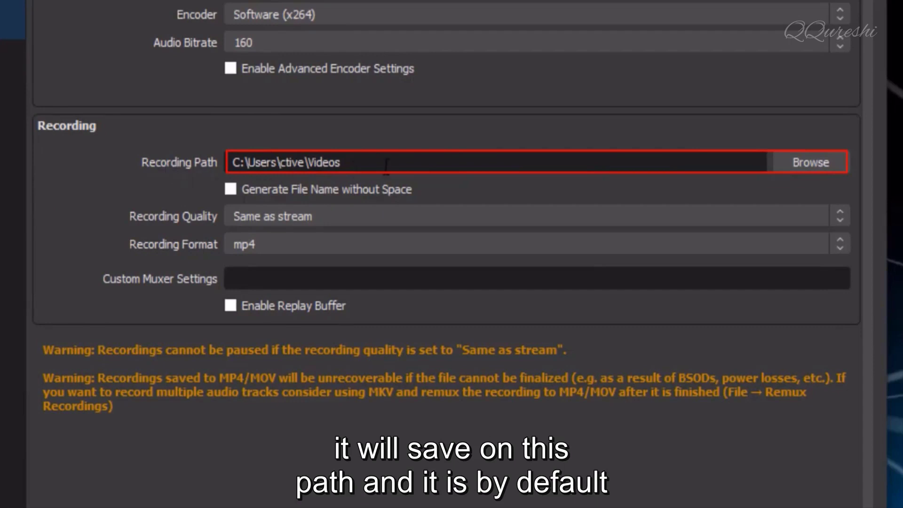
pyautogui.moveTo(341, 162); pyautogui.dragTo(221, 162)
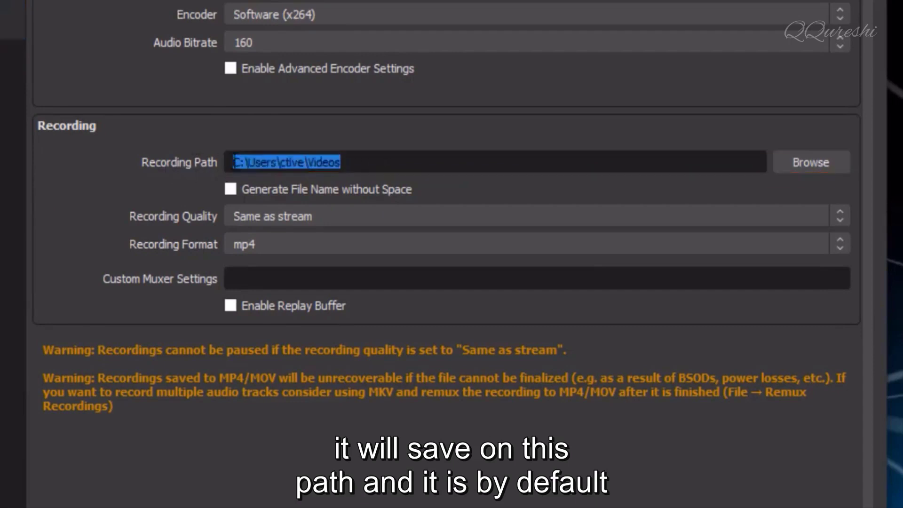
pyautogui.click(376, 162)
pyautogui.moveTo(341, 162); pyautogui.dragTo(216, 162)
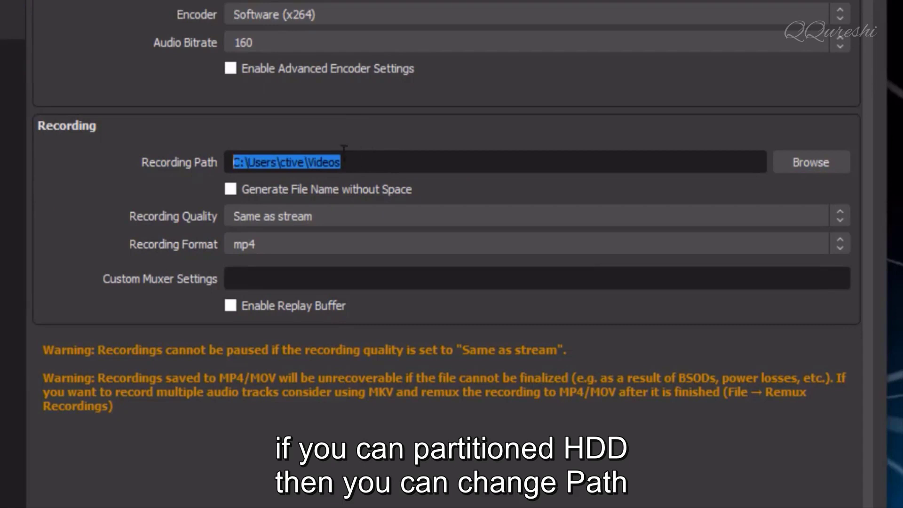
pyautogui.click(366, 160)
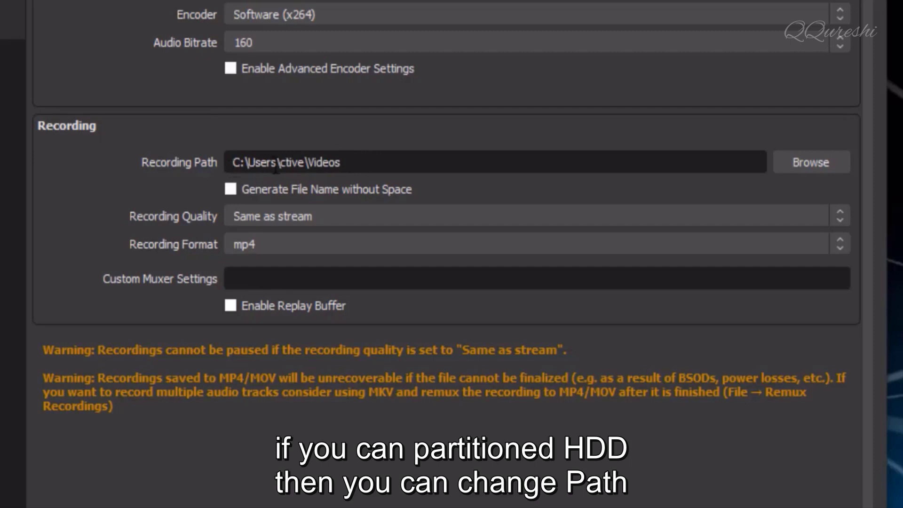
pyautogui.moveTo(376, 162); pyautogui.dragTo(186, 158)
pyautogui.click(128, 180)
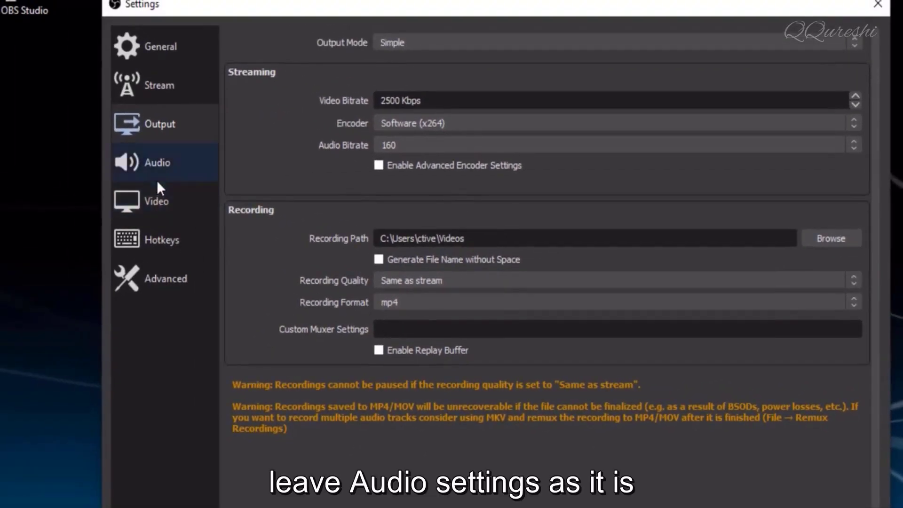
pyautogui.click(158, 179)
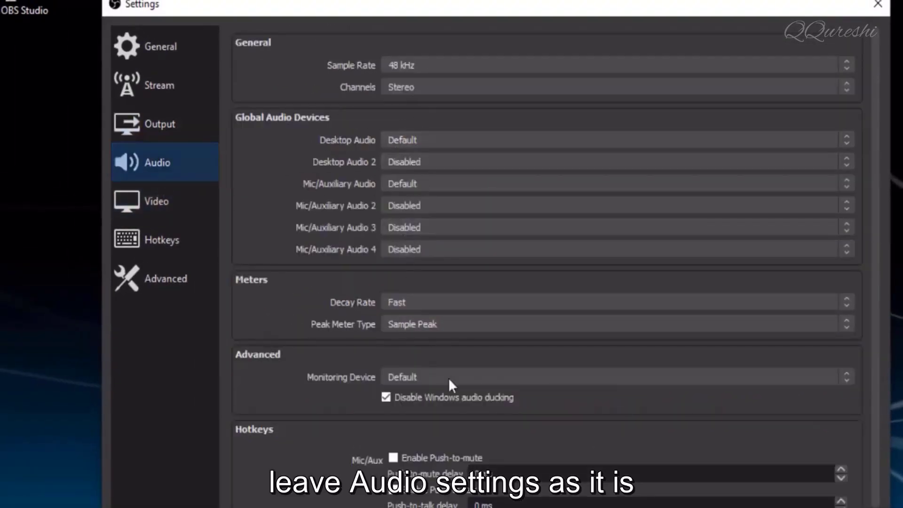
pyautogui.scroll(-2, 446, 377)
pyautogui.scroll(2, 446, 388)
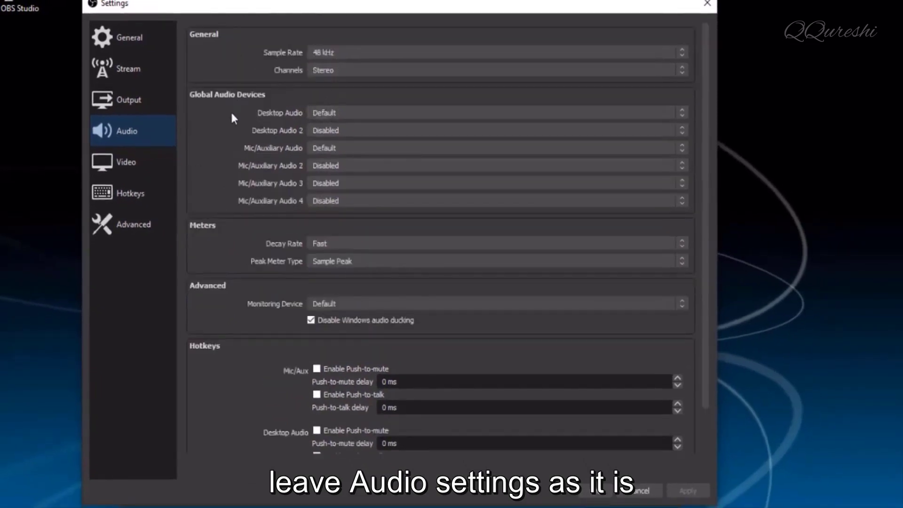
# Step: In the video settings, set both the base canvas and the output scaled resolution to 1080x1920 and save the settings
pyautogui.click(125, 163)
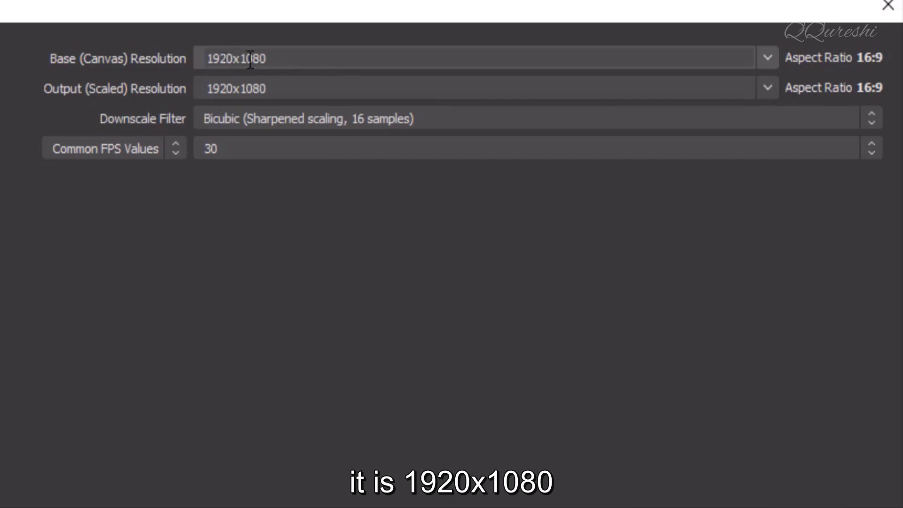
pyautogui.moveTo(291, 58); pyautogui.dragTo(104, 59)
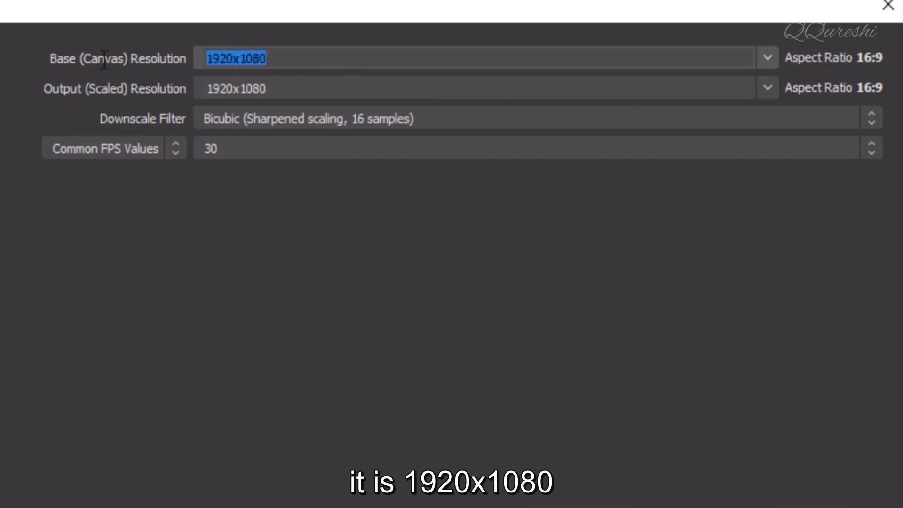
pyautogui.write('108')
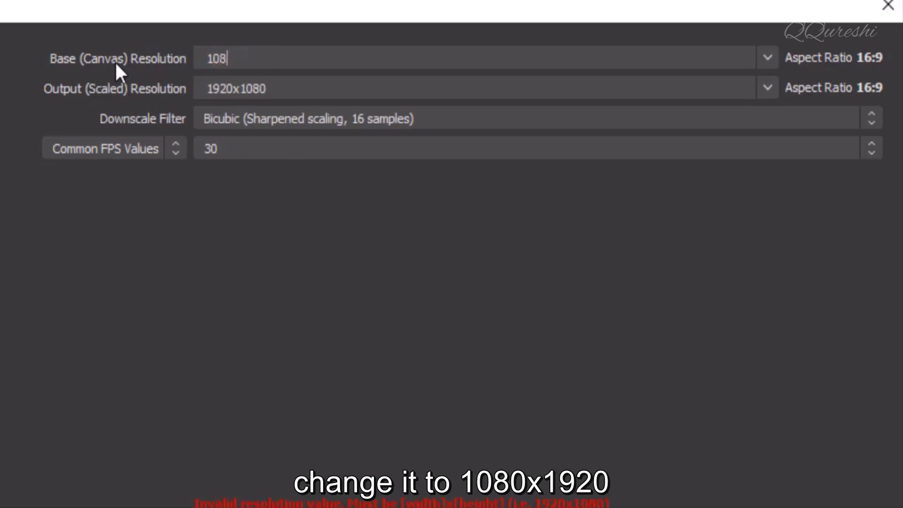
pyautogui.write('0x1920')
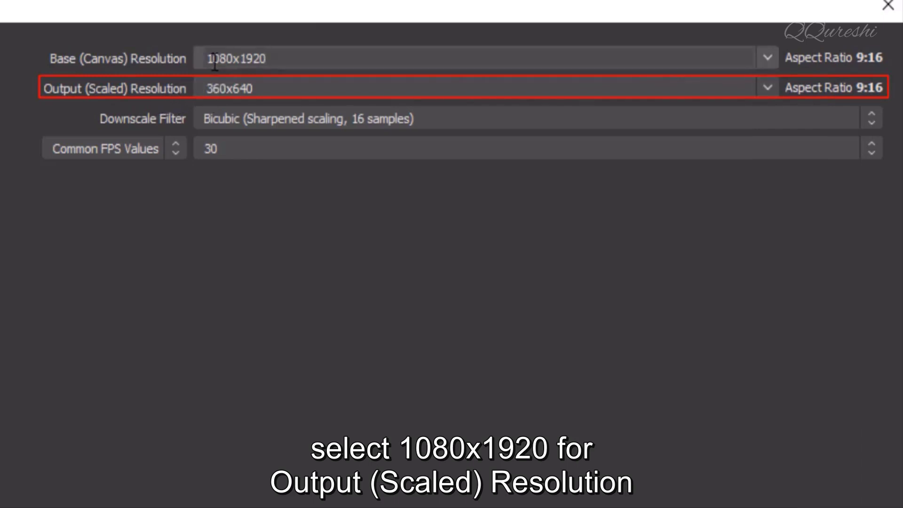
pyautogui.click(768, 87)
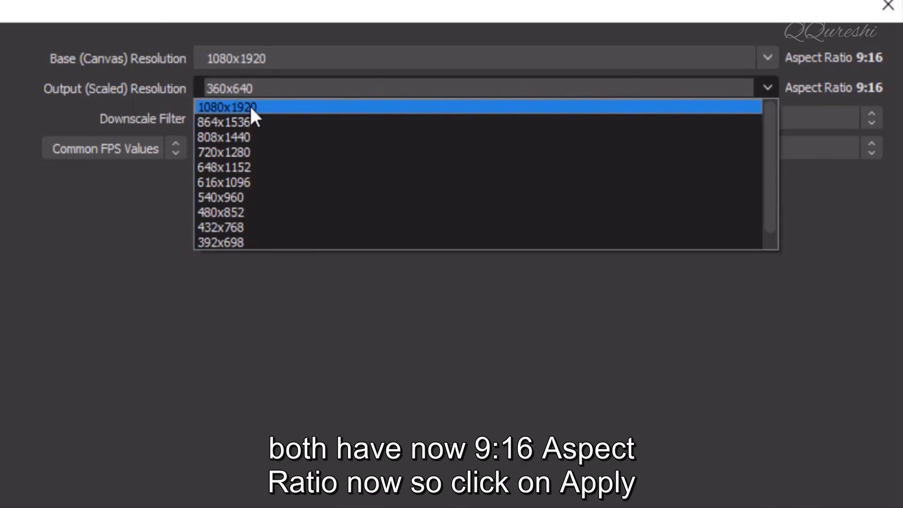
pyautogui.click(251, 107)
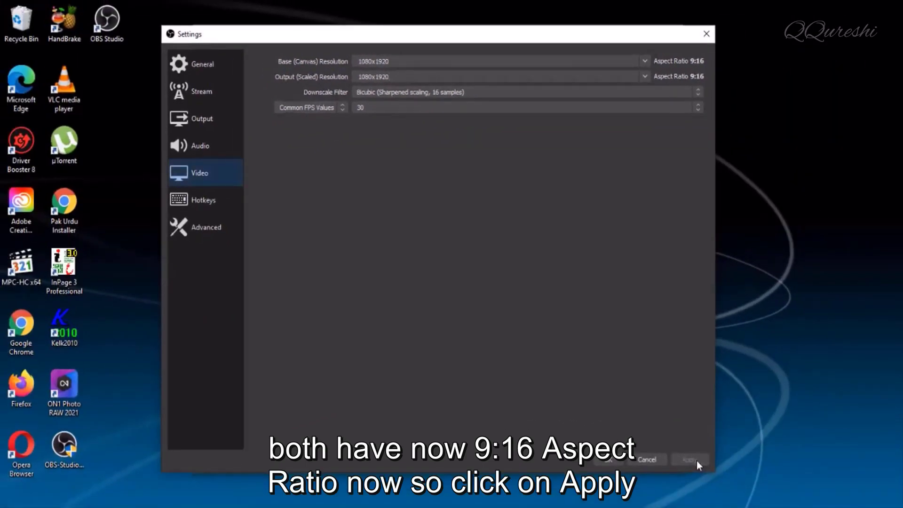
pyautogui.click(609, 460)
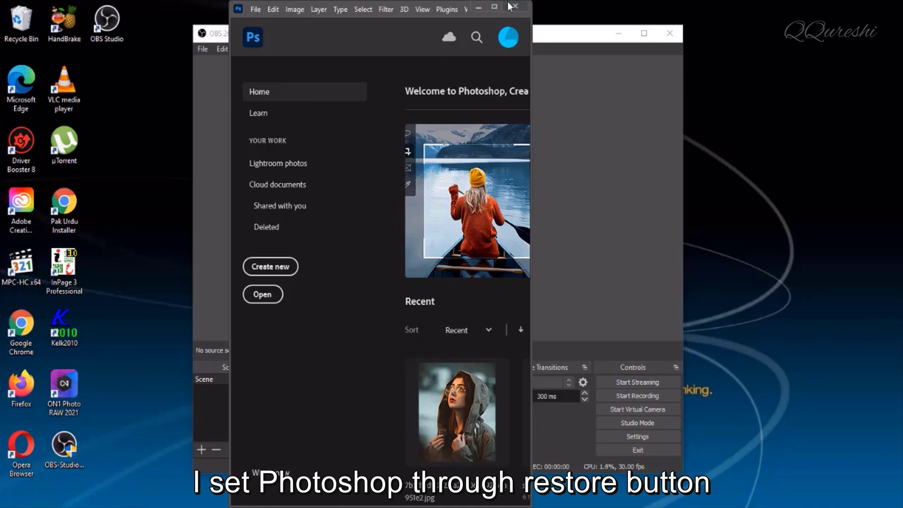
# Step: Add a Window Capture source named "photoshop" that captures the window [photoshop.exe]: Adobe Photoshop 2021
pyautogui.click(553, 39)
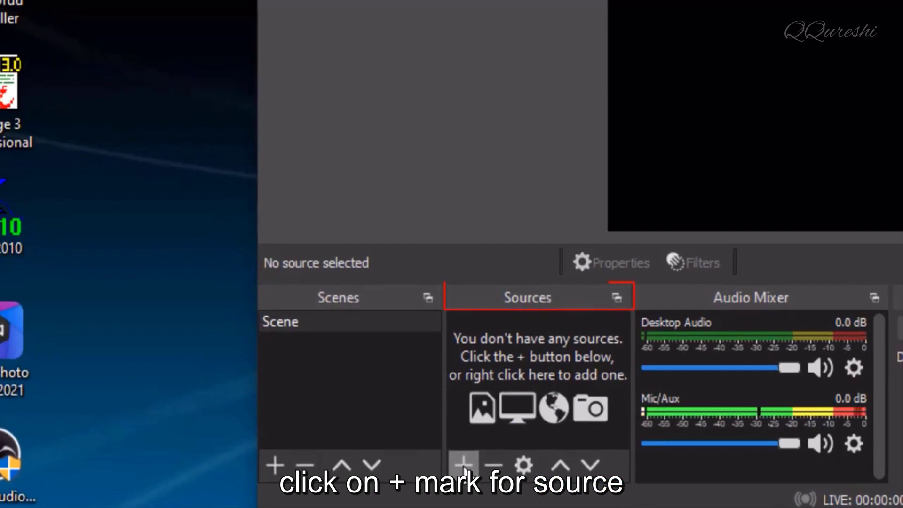
pyautogui.click(464, 465)
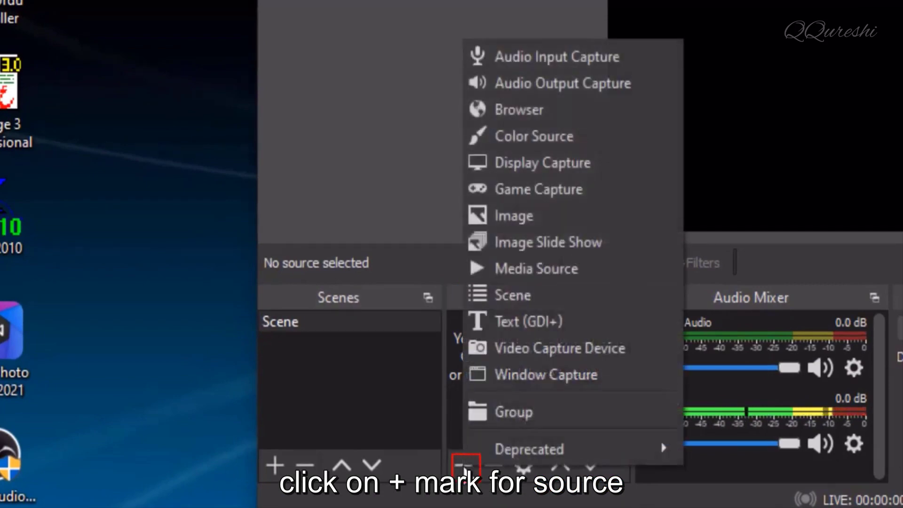
pyautogui.click(568, 371)
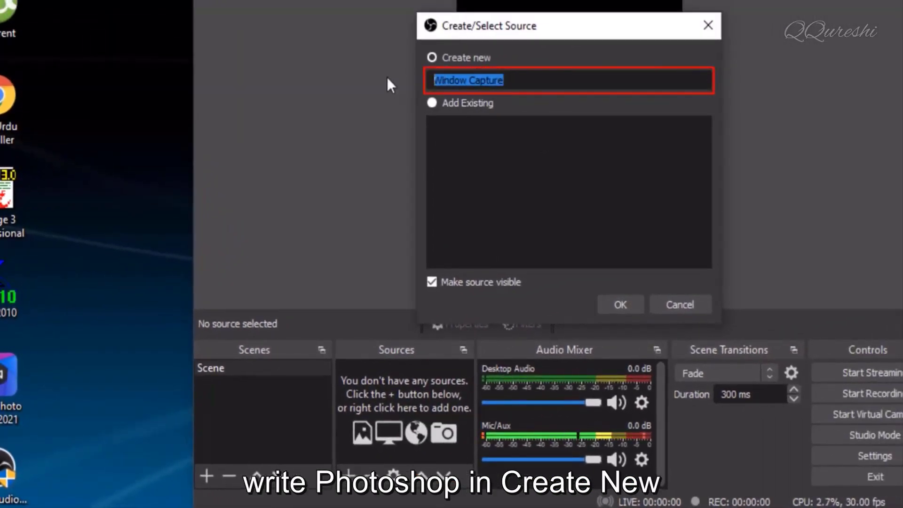
pyautogui.write('photoshop')
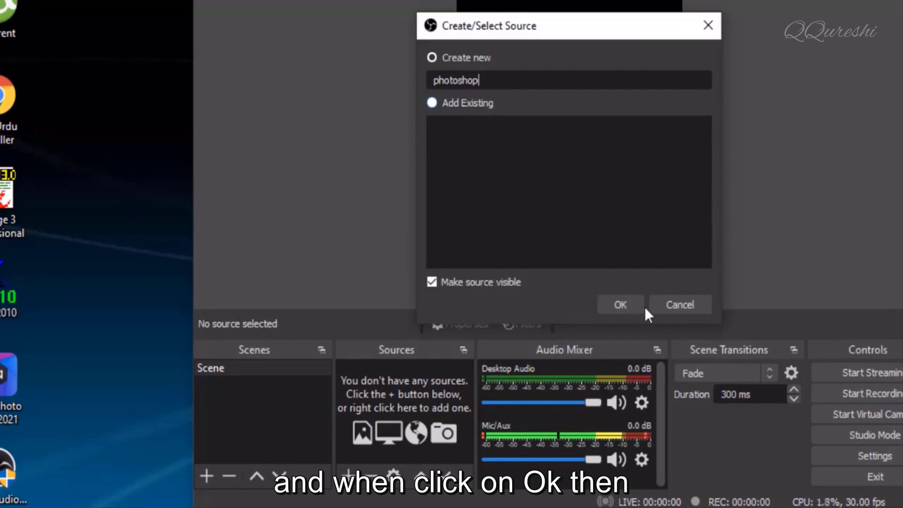
pyautogui.click(622, 305)
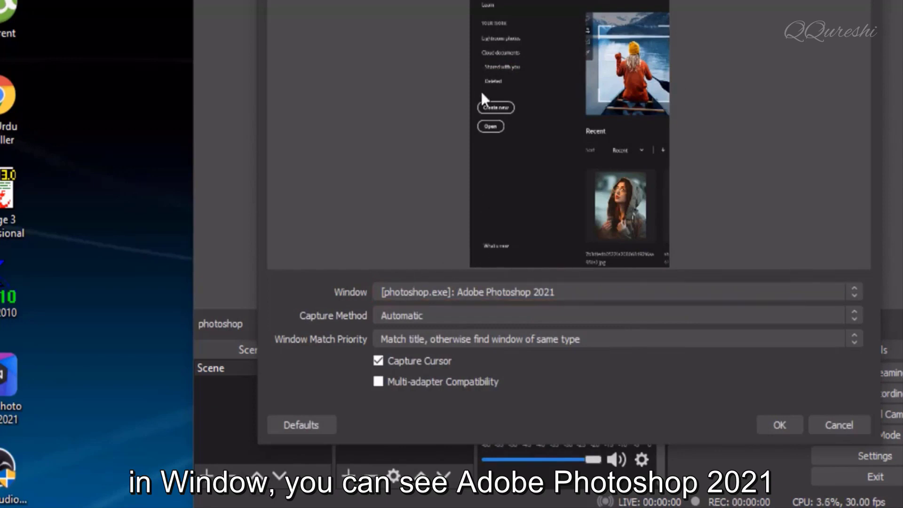
pyautogui.click(412, 296)
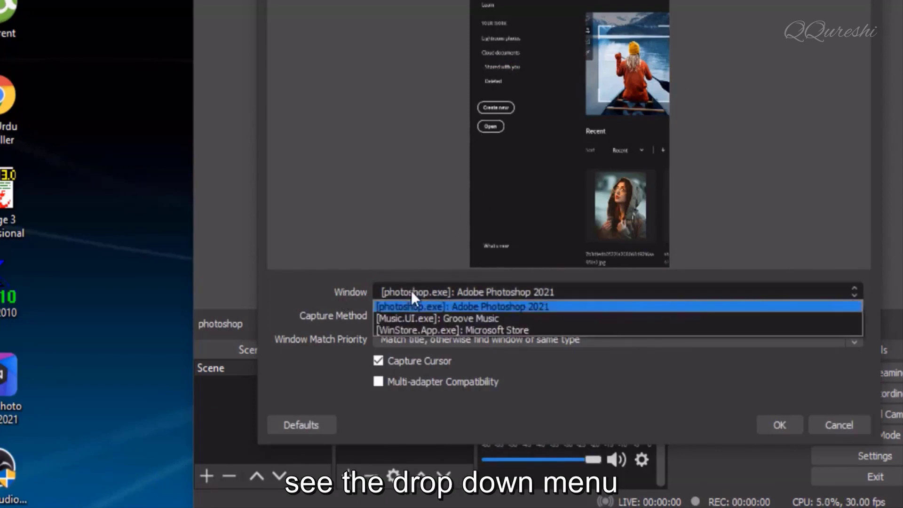
pyautogui.click(476, 307)
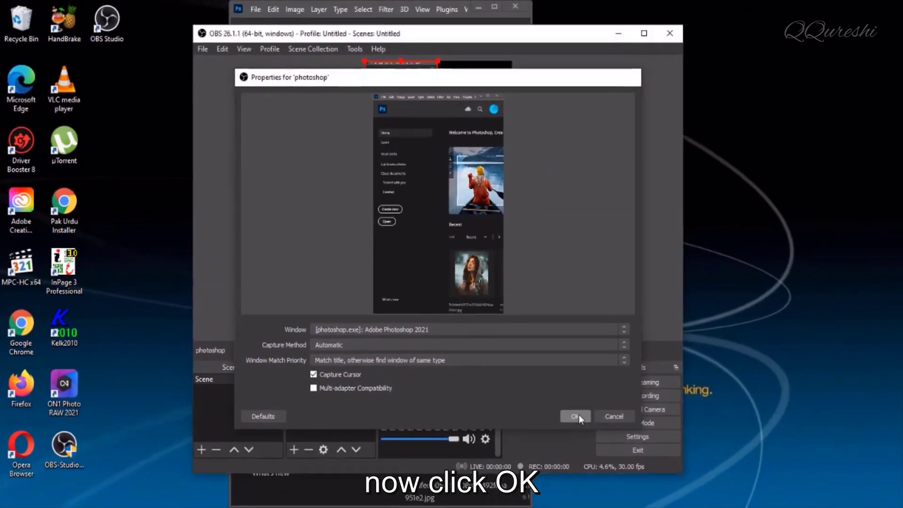
pyautogui.click(588, 418)
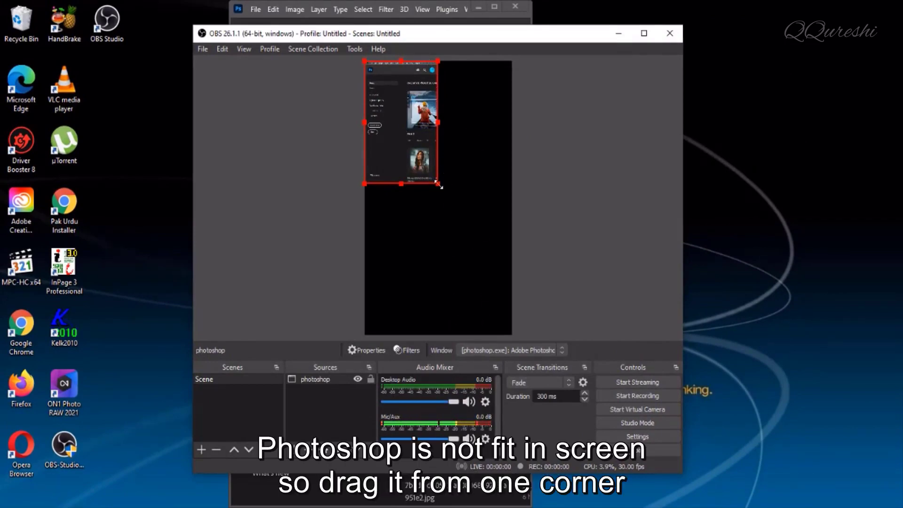
# Step: Enlarge the photoshop capture source and stretch it vertically until it fills the whole vertical canvas, leaving it deselected
pyautogui.moveTo(439, 185); pyautogui.dragTo(508, 298)
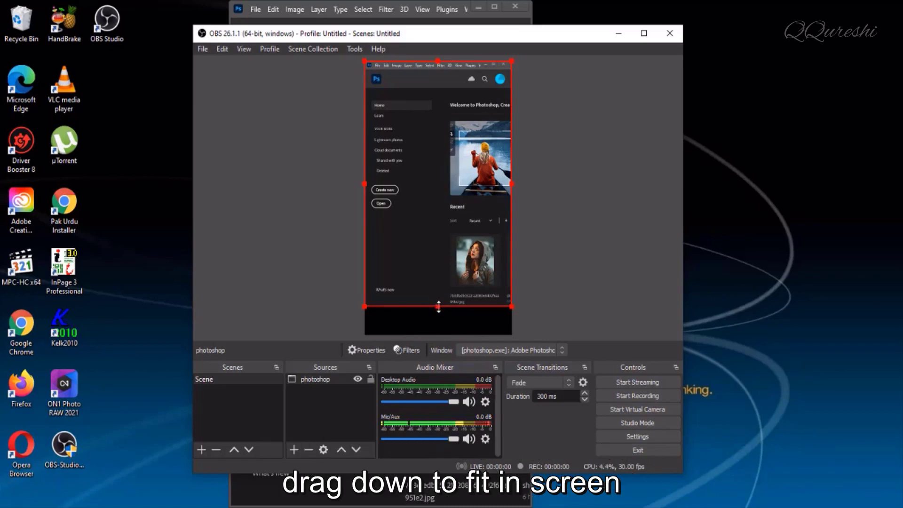
pyautogui.moveTo(439, 306); pyautogui.dragTo(438, 329)
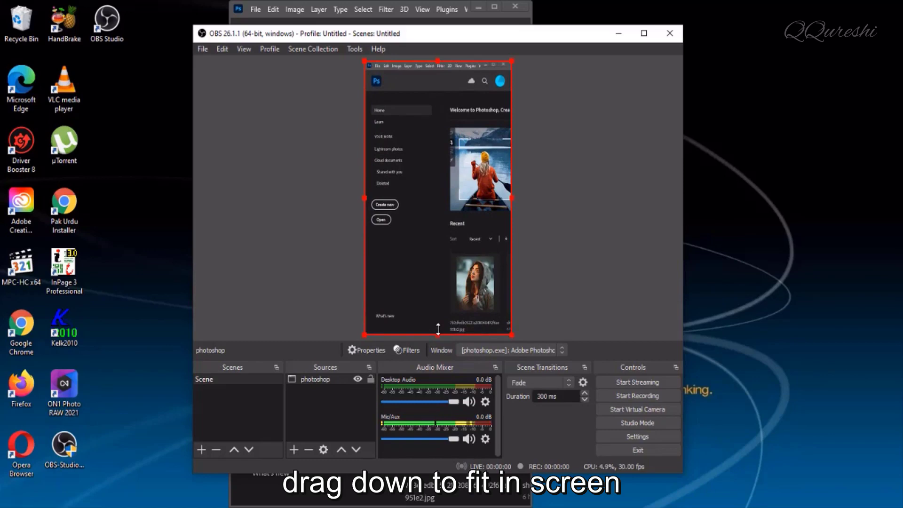
pyautogui.click(610, 234)
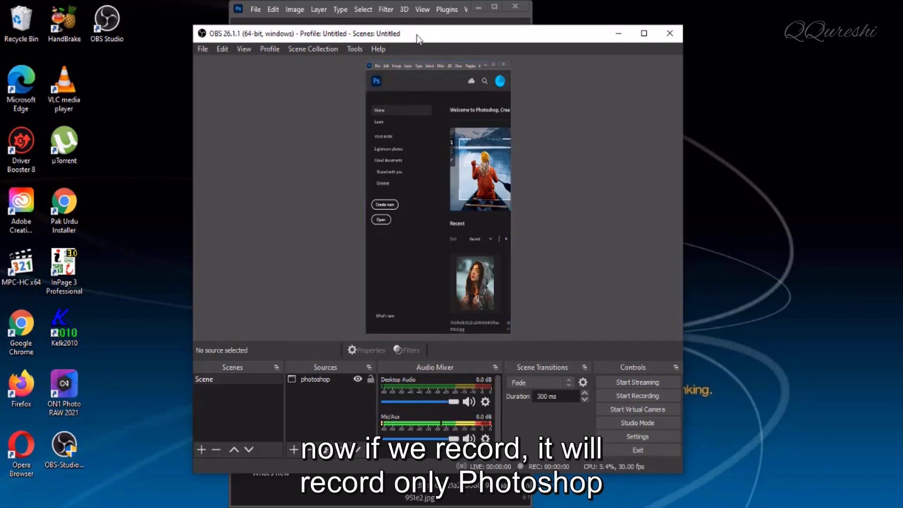
# Step: Move the OBS window aside so the Photoshop window is partly uncovered, and start recording
pyautogui.moveTo(423, 35); pyautogui.dragTo(580, 35)
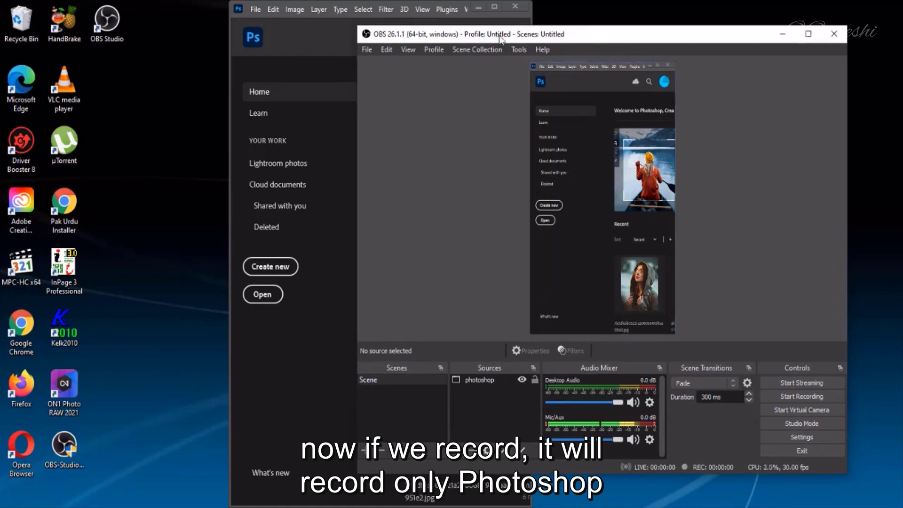
pyautogui.moveTo(595, 39); pyautogui.dragTo(604, 40)
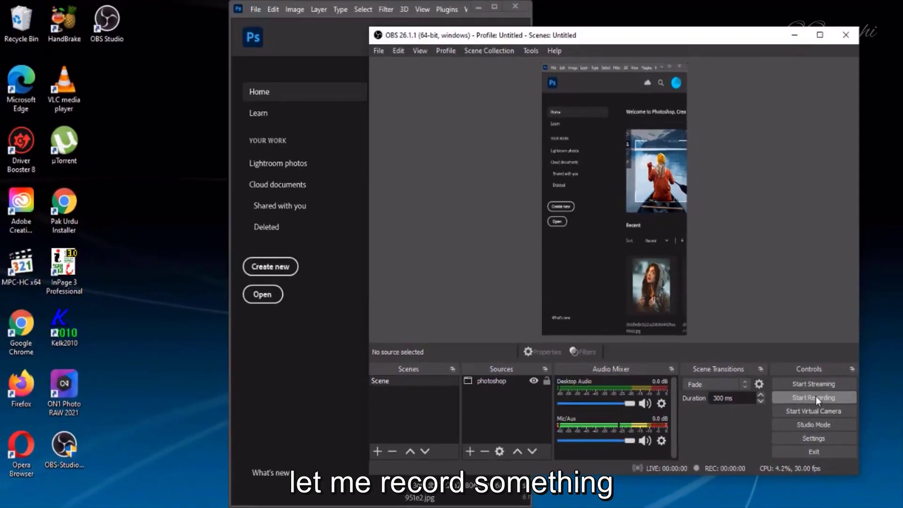
pyautogui.click(816, 396)
# Step: Switch to Photoshop, open the recent portrait of the hooded woman, and unlock its Background layer, hiding the Layers panel again
pyautogui.click(333, 355)
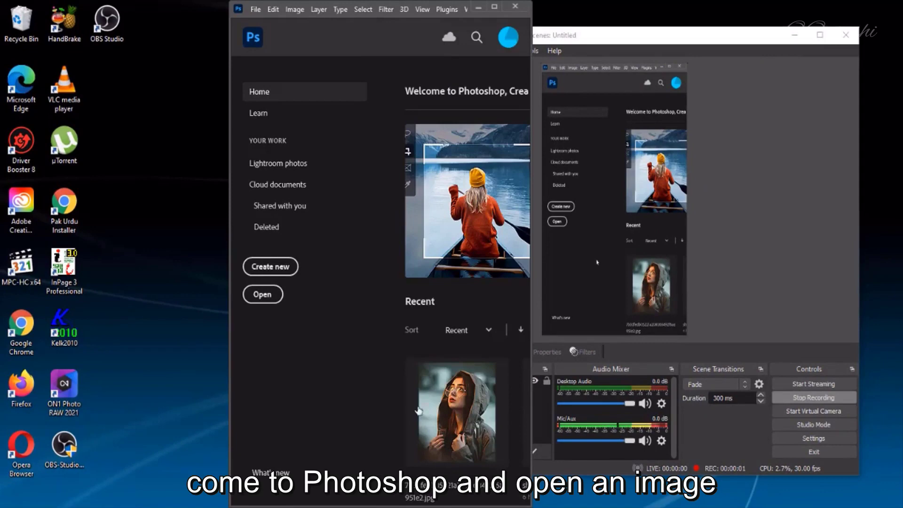
pyautogui.click(471, 416)
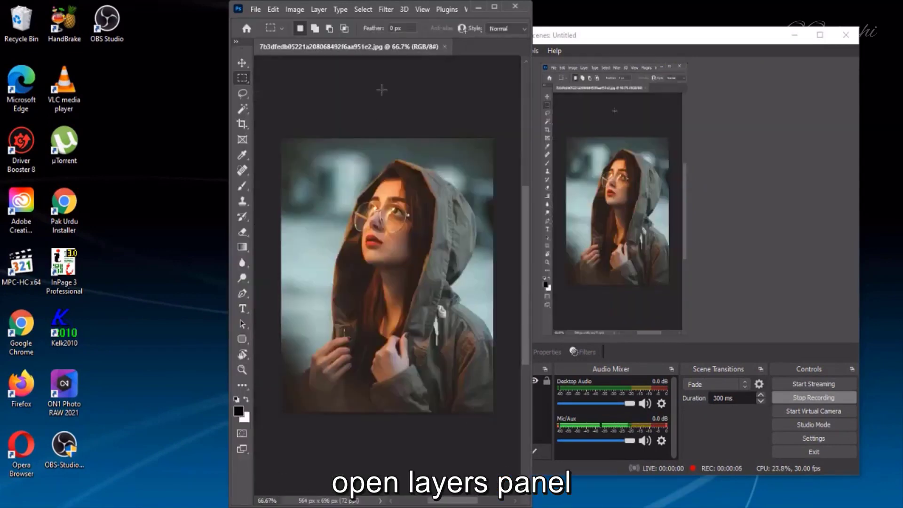
pyautogui.press('F7')
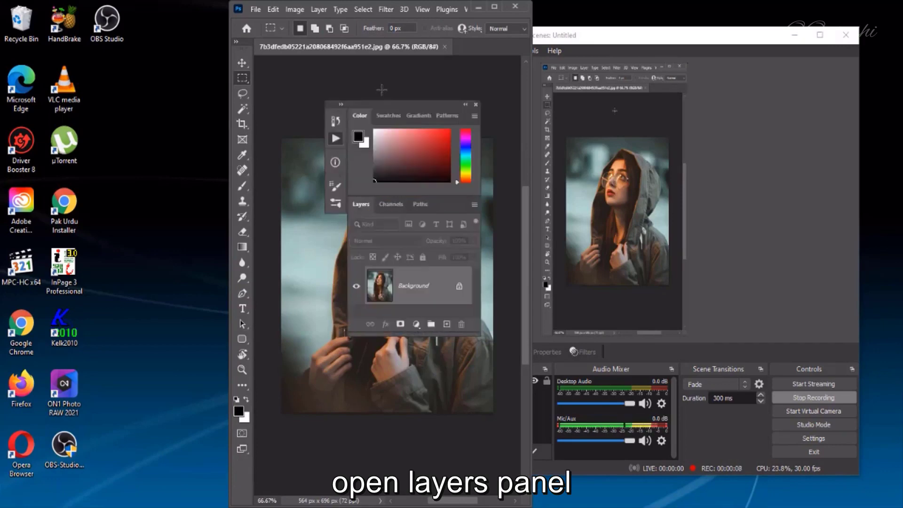
pyautogui.click(459, 287)
pyautogui.press('F7')
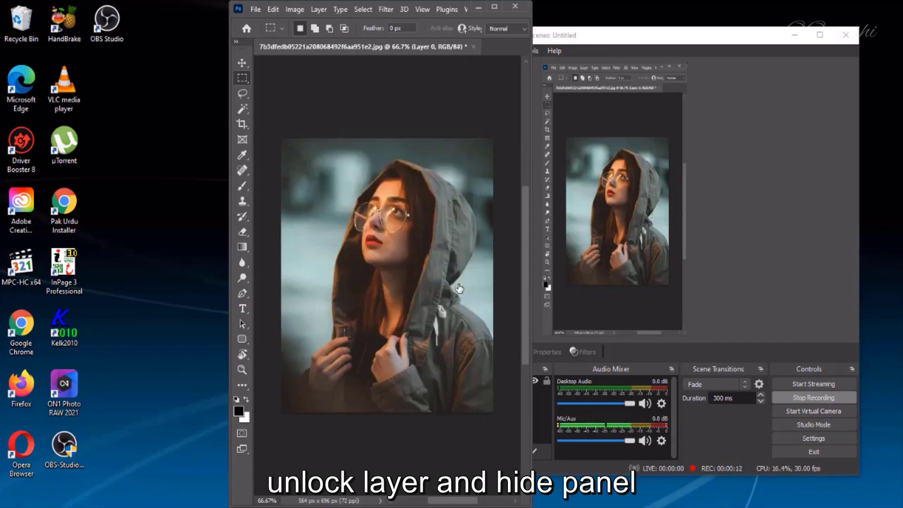
# Step: Select the portrait's subject and apply the Remove Background quick action, accepting that the selection is discarded, with Properties closed at the end
pyautogui.click(365, 10)
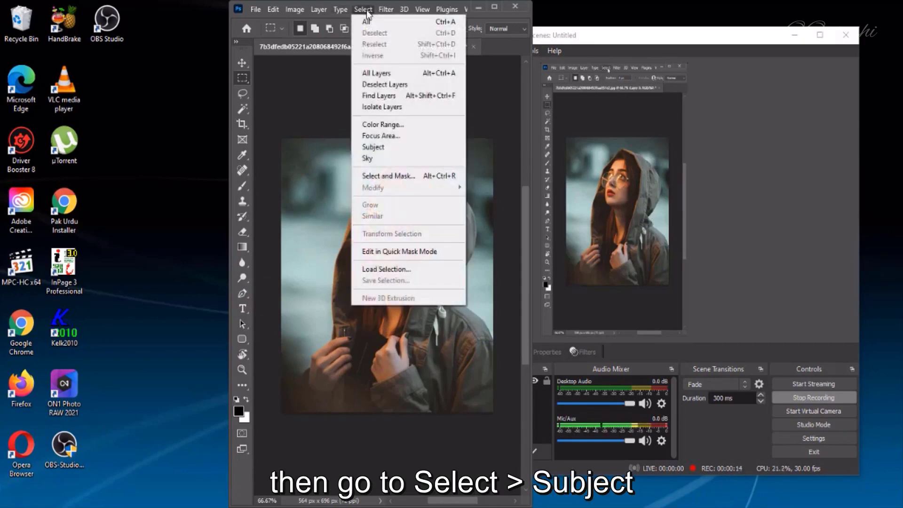
pyautogui.click(373, 148)
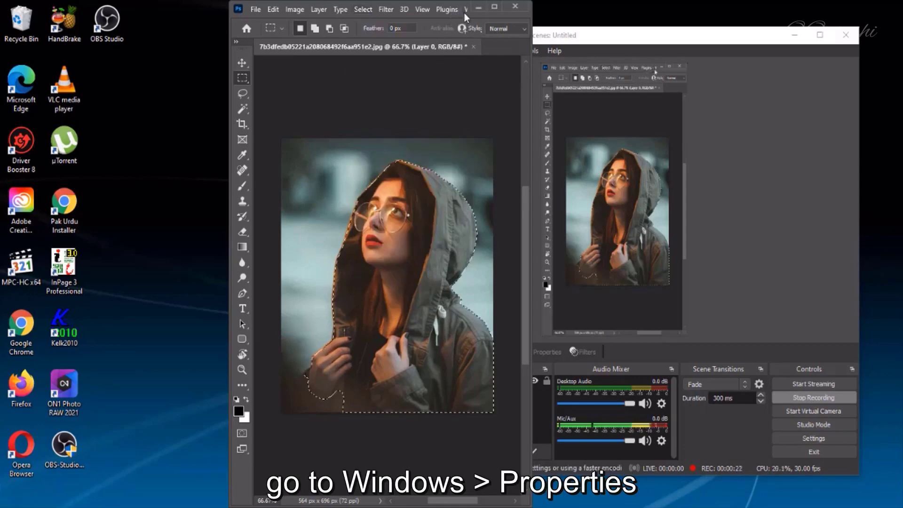
pyautogui.click(466, 10)
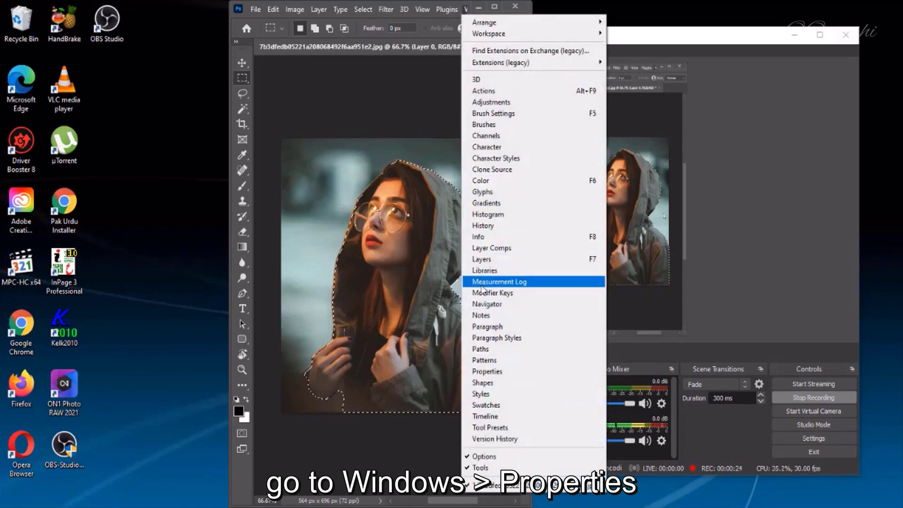
pyautogui.click(480, 371)
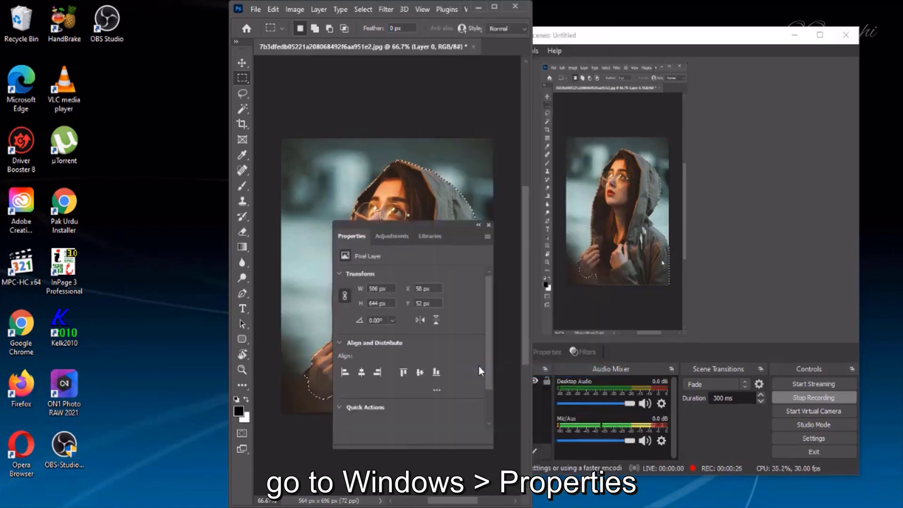
pyautogui.scroll(-1, 414, 369)
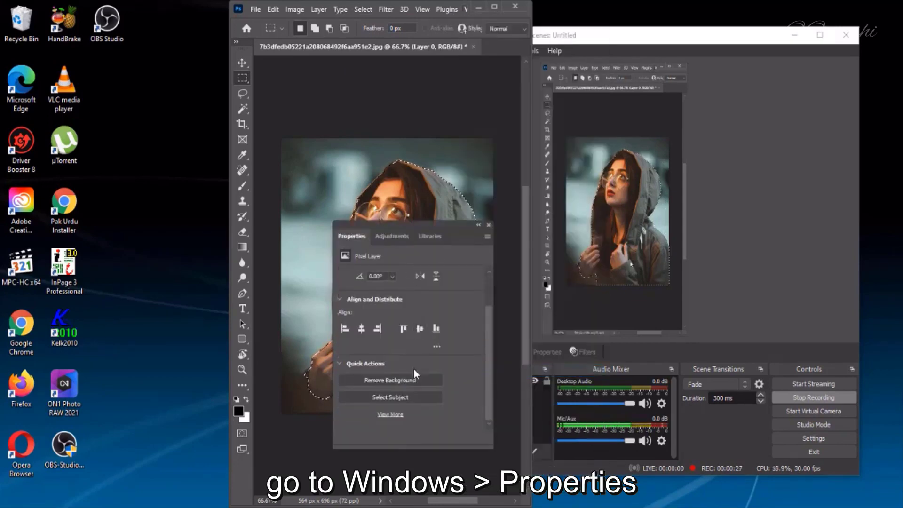
pyautogui.click(372, 382)
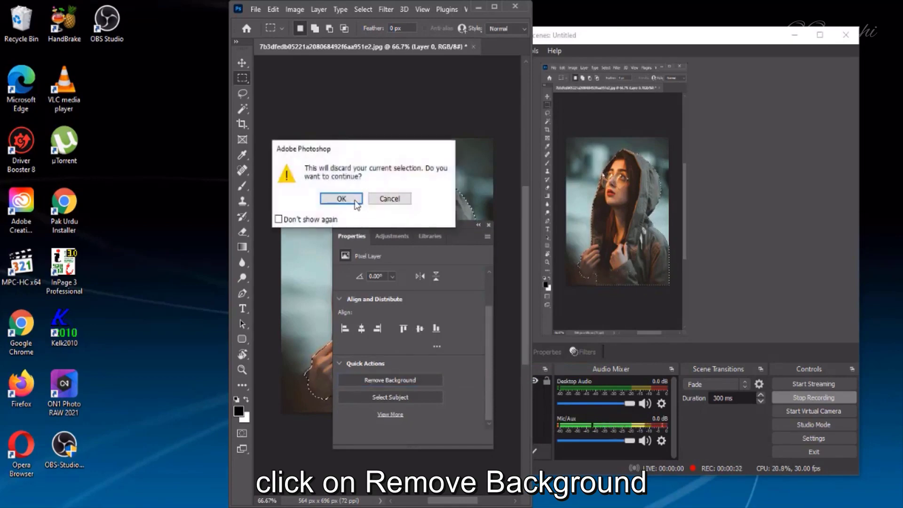
pyautogui.click(355, 199)
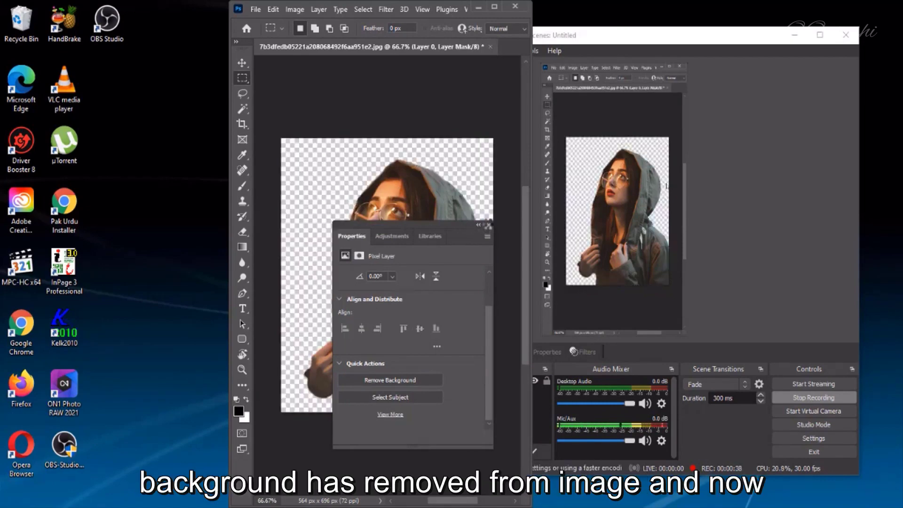
pyautogui.click(488, 226)
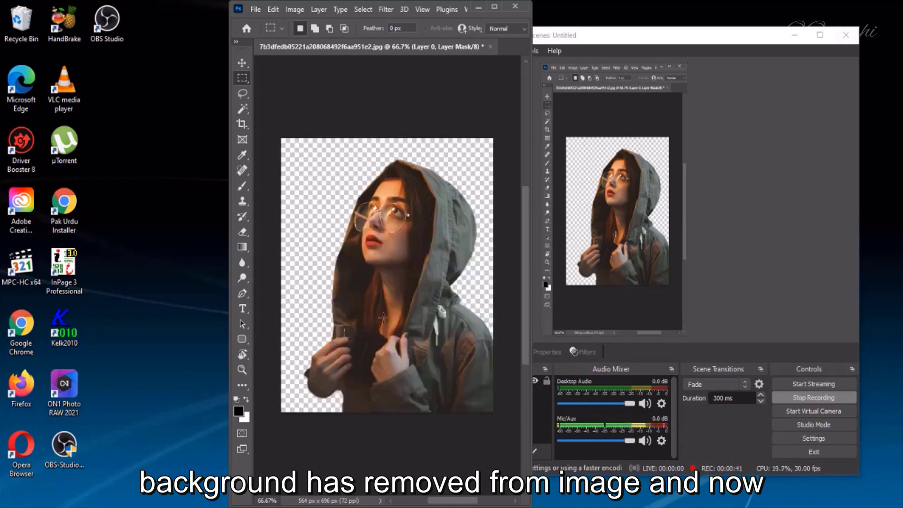
# Step: Stop the OBS recording and open the Videos folder inside the user's profile folder under Users on the C: drive
pyautogui.click(791, 397)
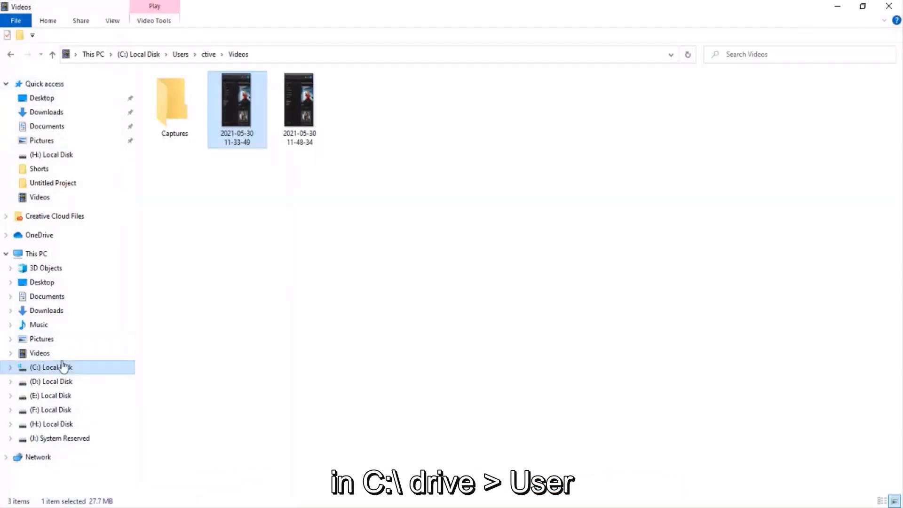
pyautogui.click(64, 366)
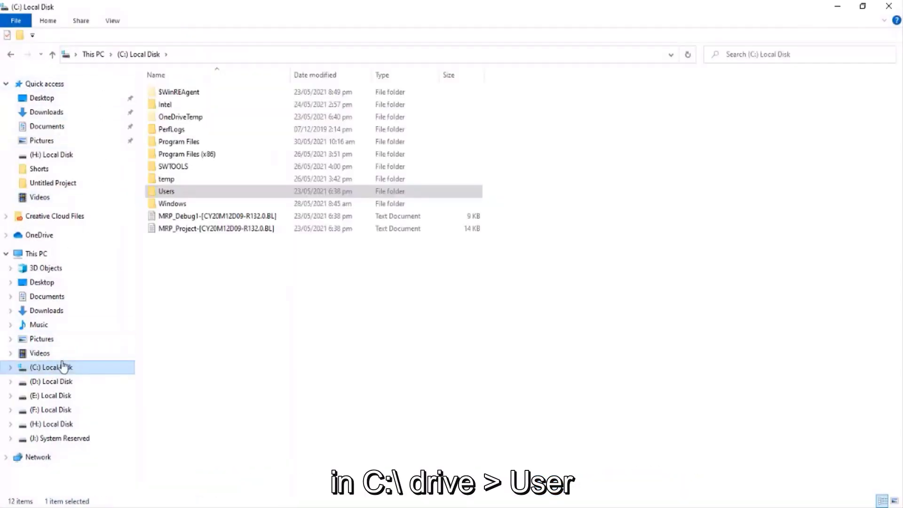
pyautogui.doubleClick(155, 192)
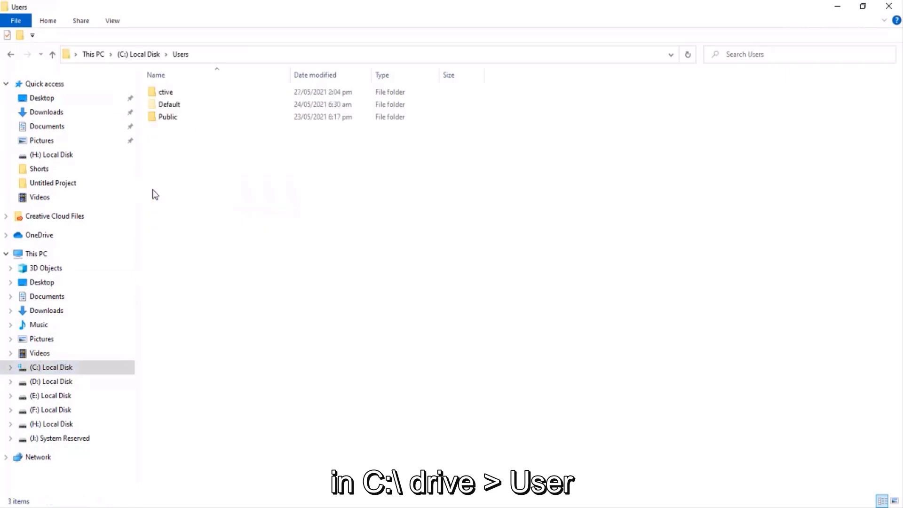
pyautogui.click(166, 95)
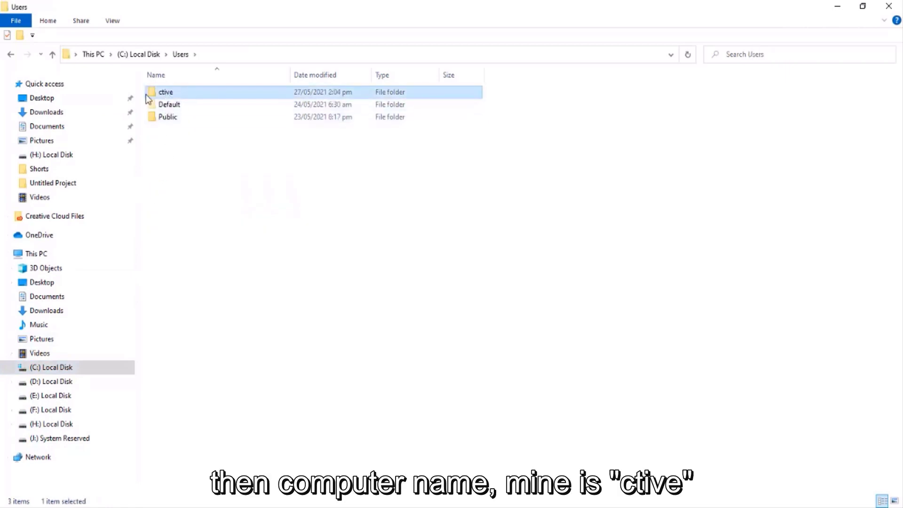
pyautogui.doubleClick(170, 94)
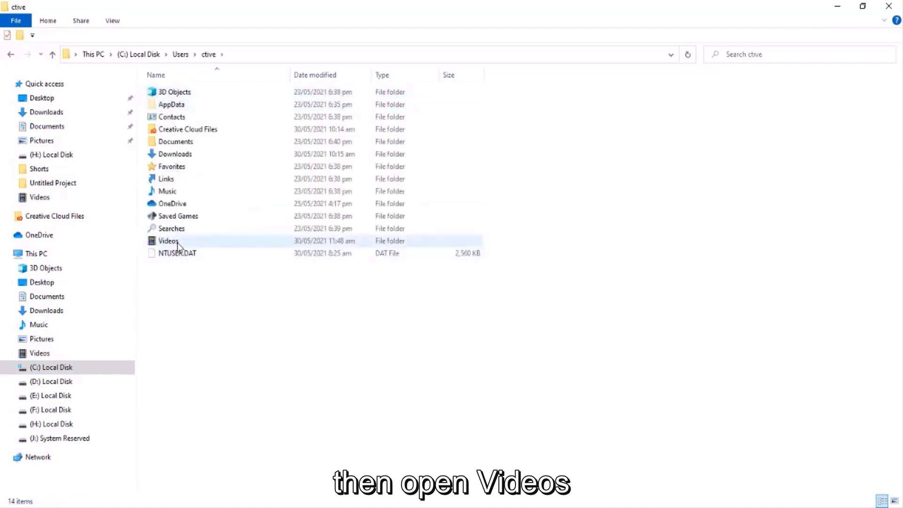
pyautogui.doubleClick(169, 240)
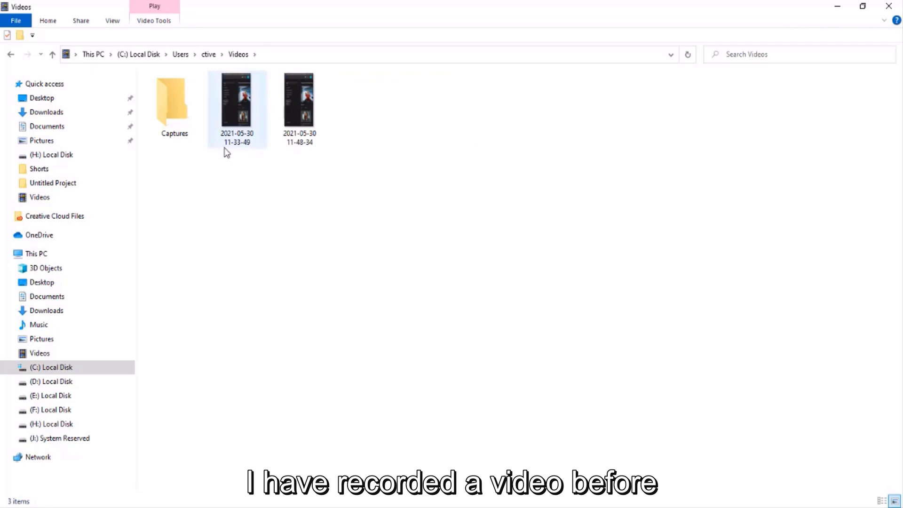
pyautogui.click(231, 122)
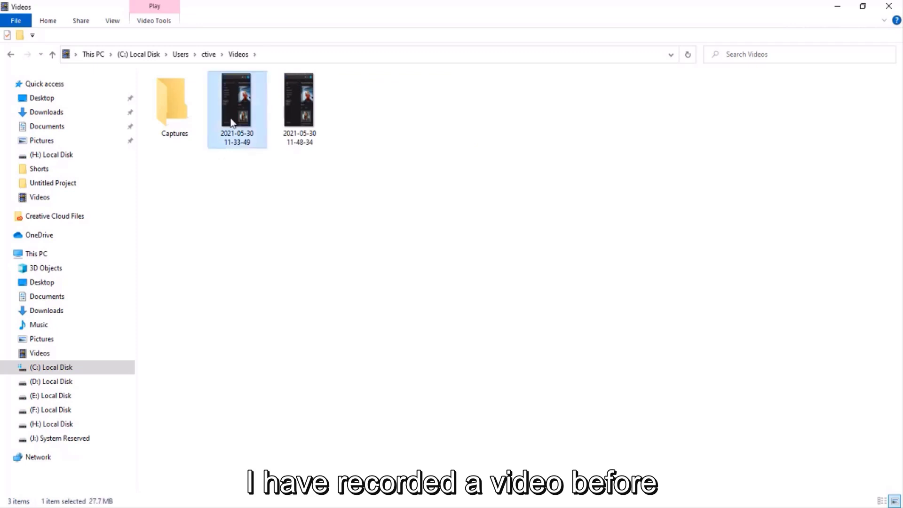
pyautogui.press('Delete')
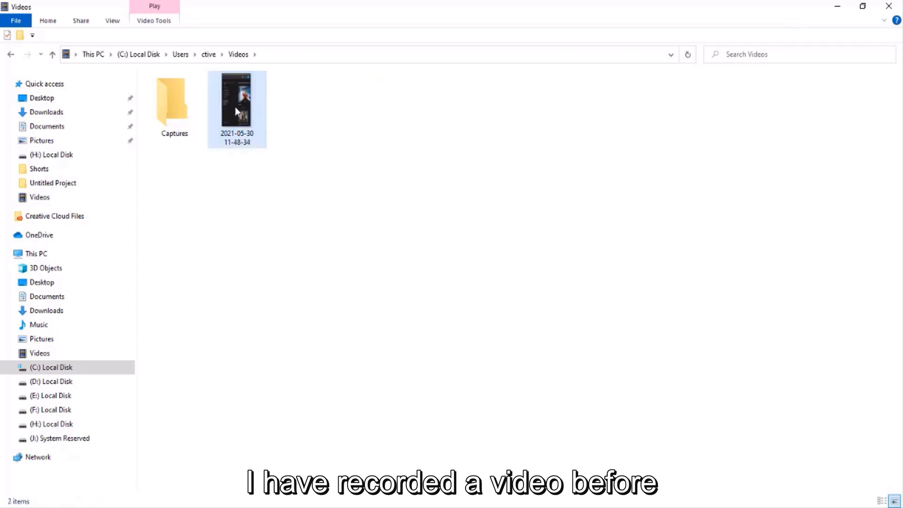
pyautogui.click(236, 112)
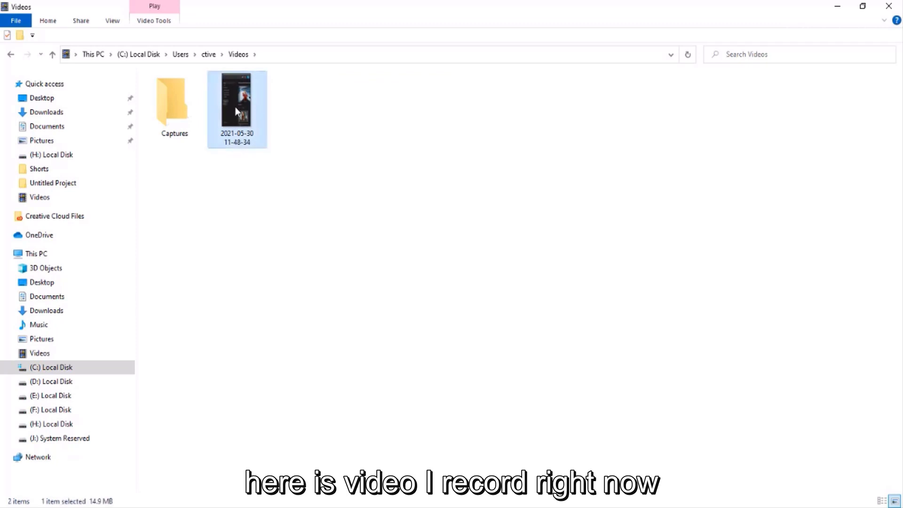
pyautogui.doubleClick(236, 112)
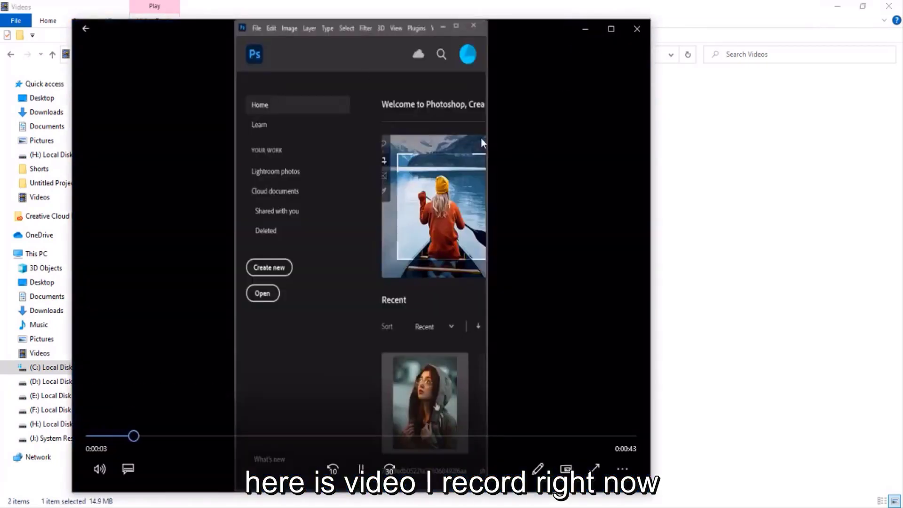
pyautogui.press('space')
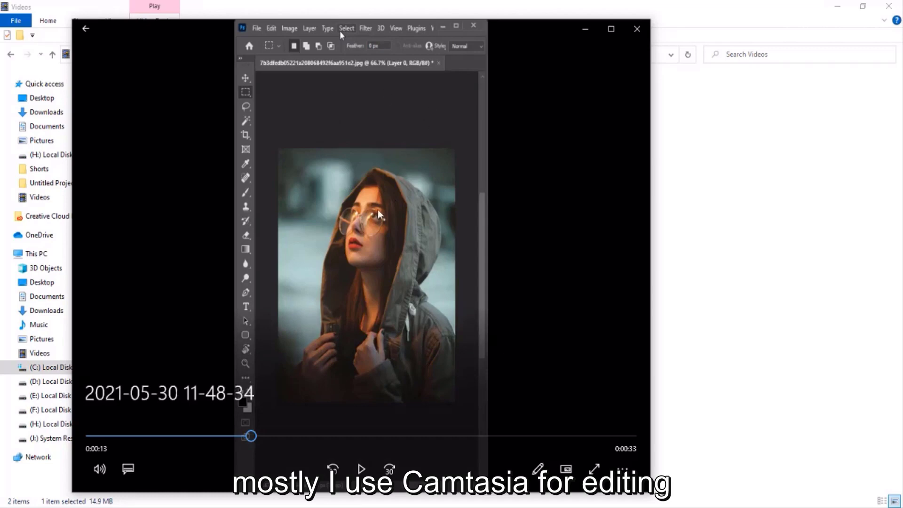
pyautogui.click(636, 31)
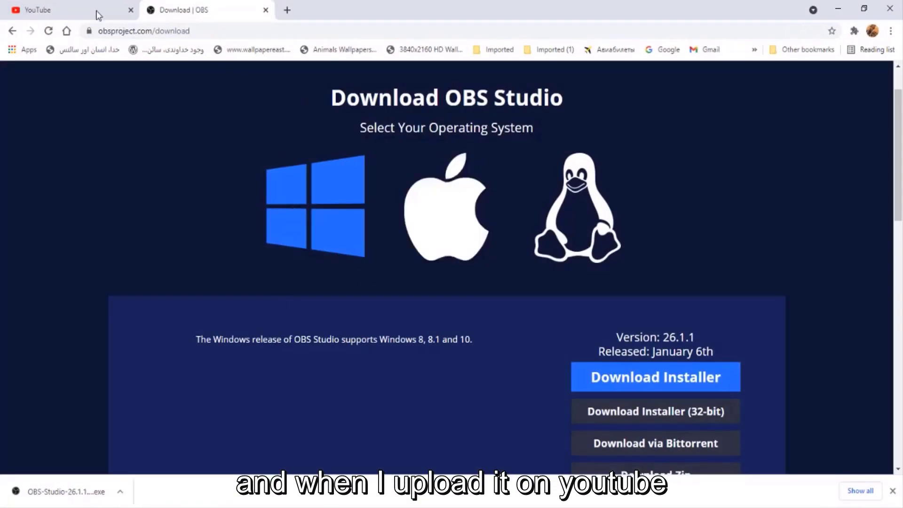
# Step: In the browser, open the own YouTube channel and play the latest short, "How to Open One Image in Two Windows in Photoshop", muted, then pause it
pyautogui.click(75, 10)
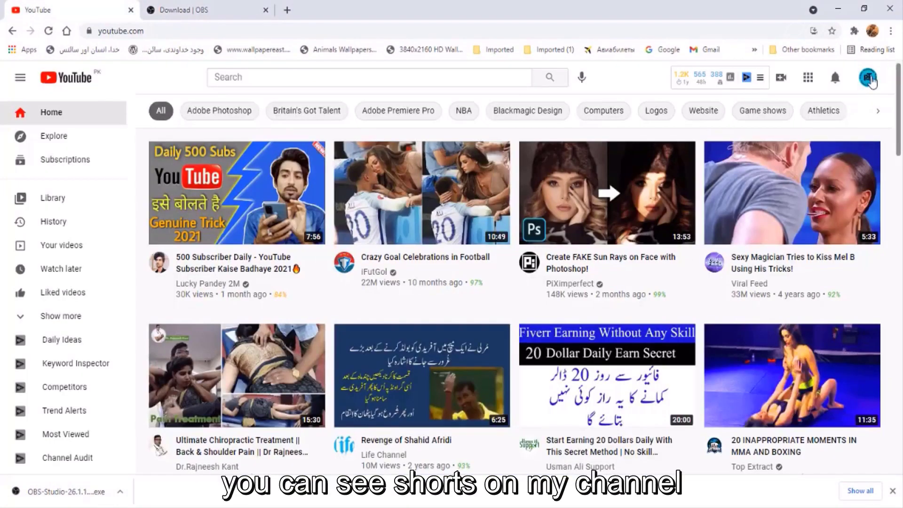
pyautogui.click(869, 78)
pyautogui.click(734, 129)
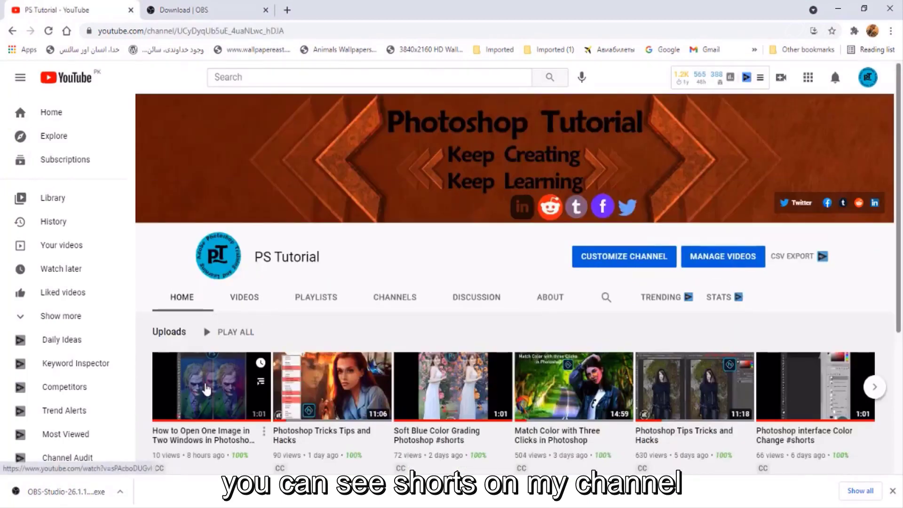
pyautogui.click(207, 389)
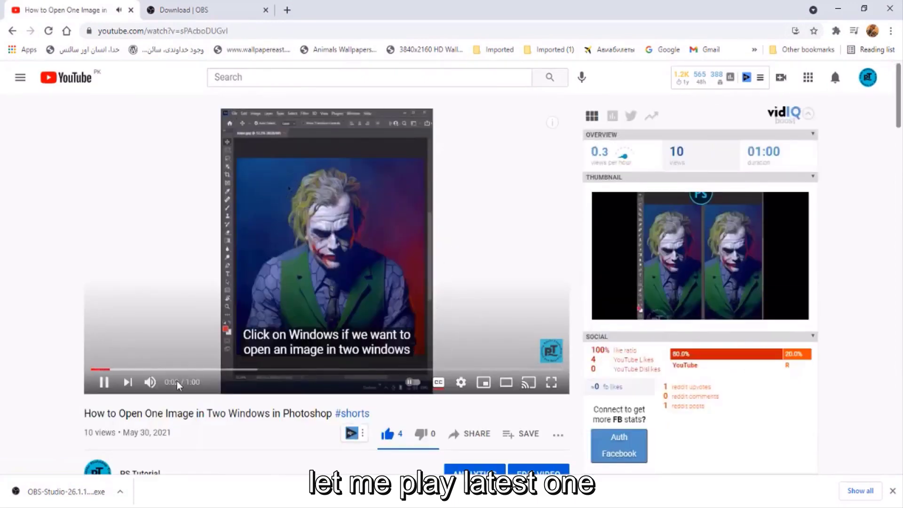
pyautogui.click(150, 382)
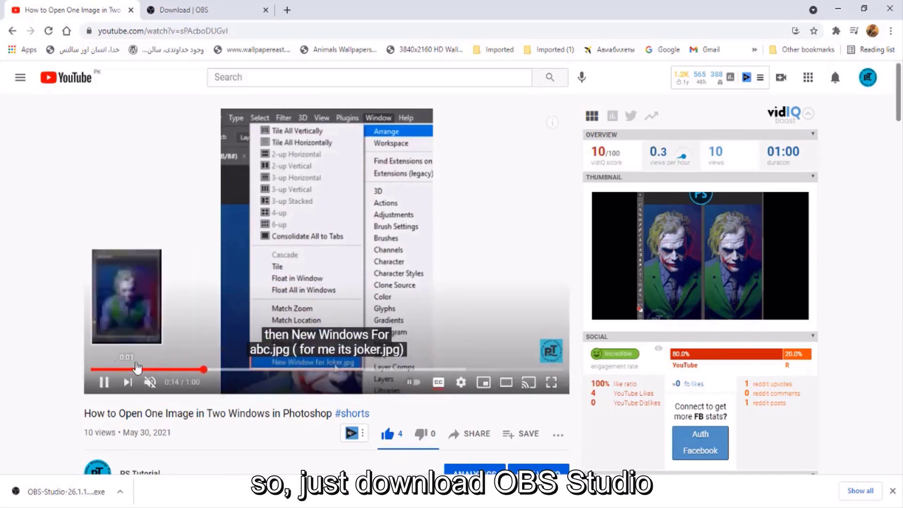
pyautogui.press('space')
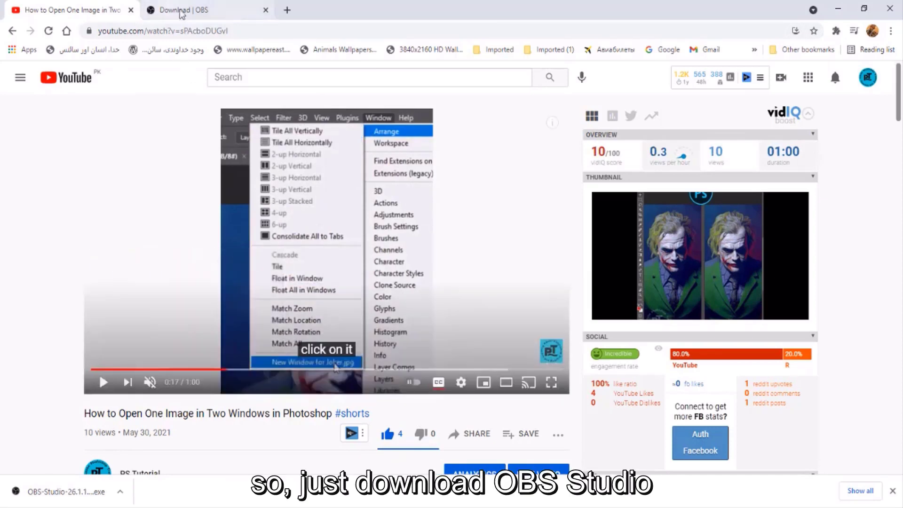
# Step: Return to the OBS download page and move the OBS Studio window in front of it toward the middle of the screen
pyautogui.click(192, 14)
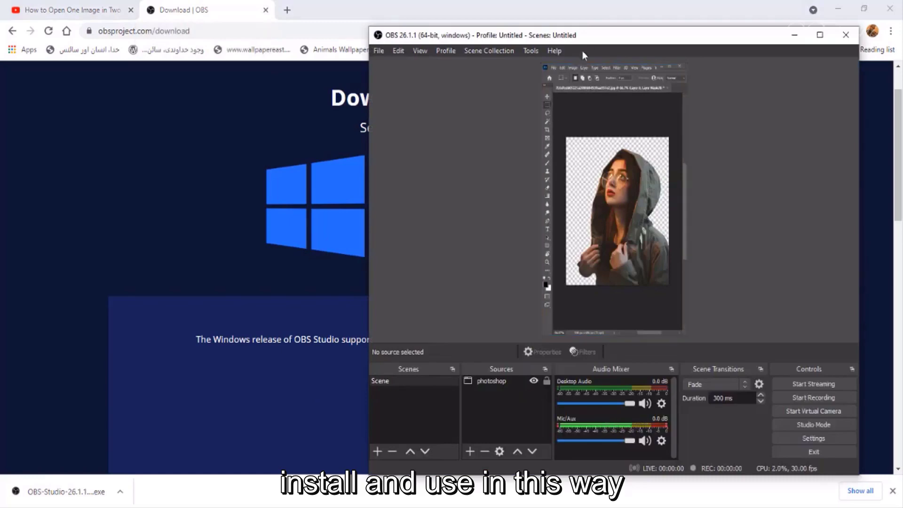
pyautogui.moveTo(593, 39); pyautogui.dragTo(419, 38)
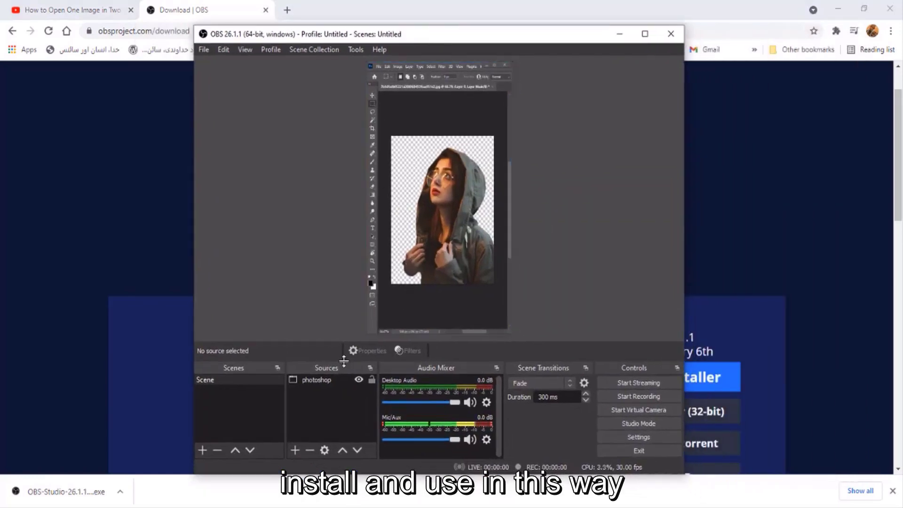